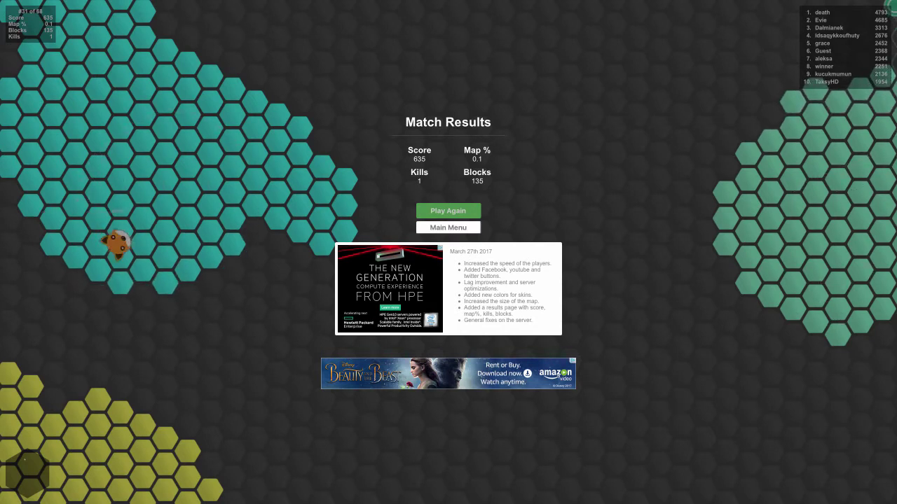
# Step: Start a new superhex.io match with Play Again; the round later ends at 74 points, zero kills
pyautogui.click(448, 210)
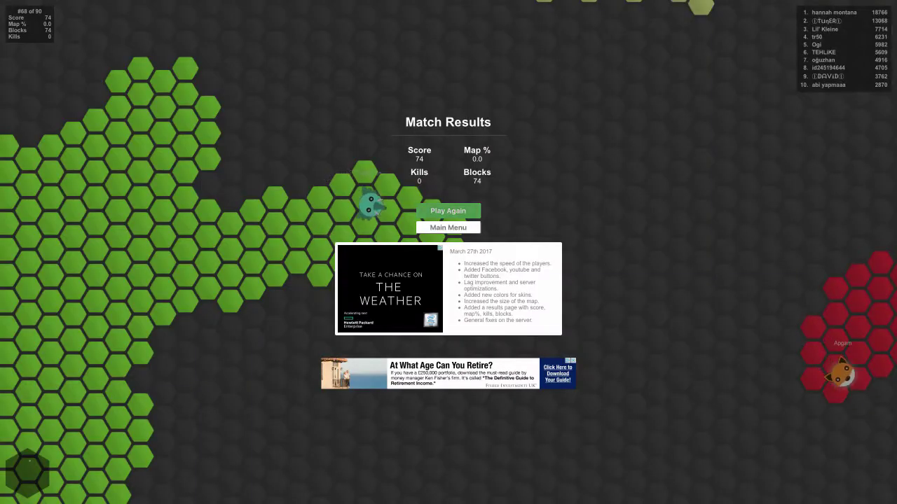
# Step: Start another superhex.io round with Play Again; it later ends at 2188 points, four kills
pyautogui.click(448, 210)
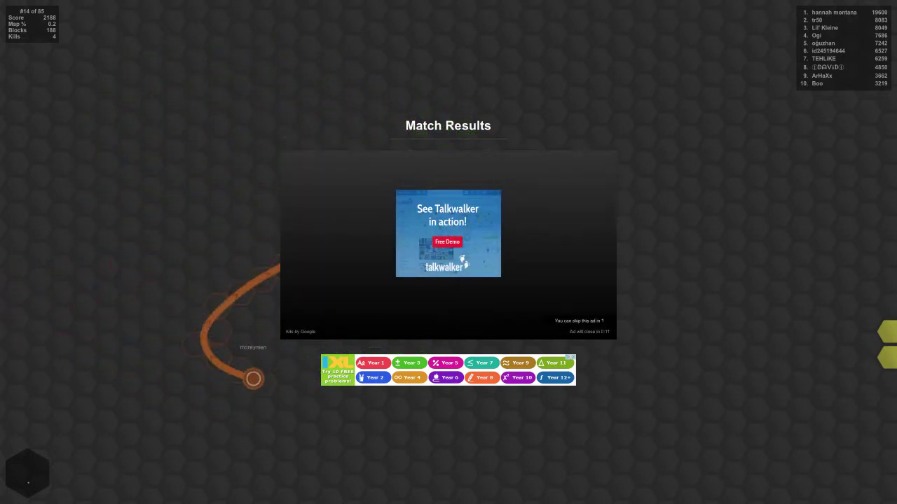
# Step: Start a fresh round with Play Again after the 2188-point match results
pyautogui.click(448, 212)
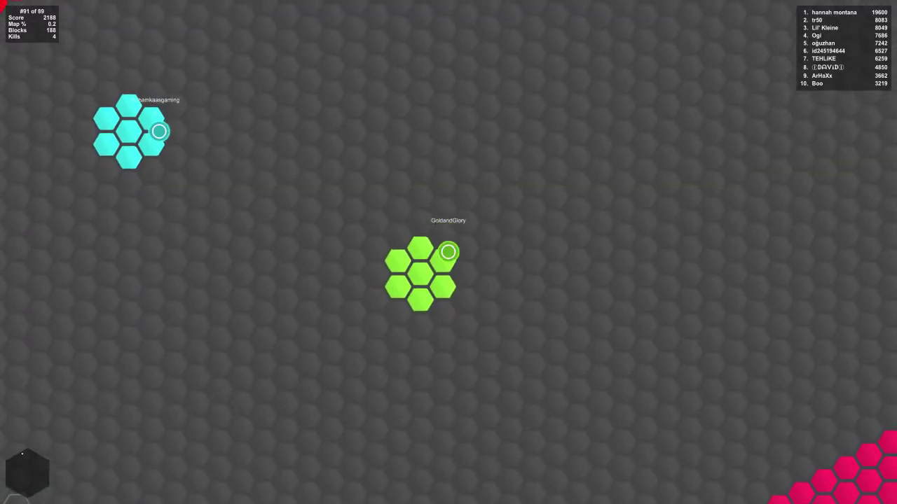